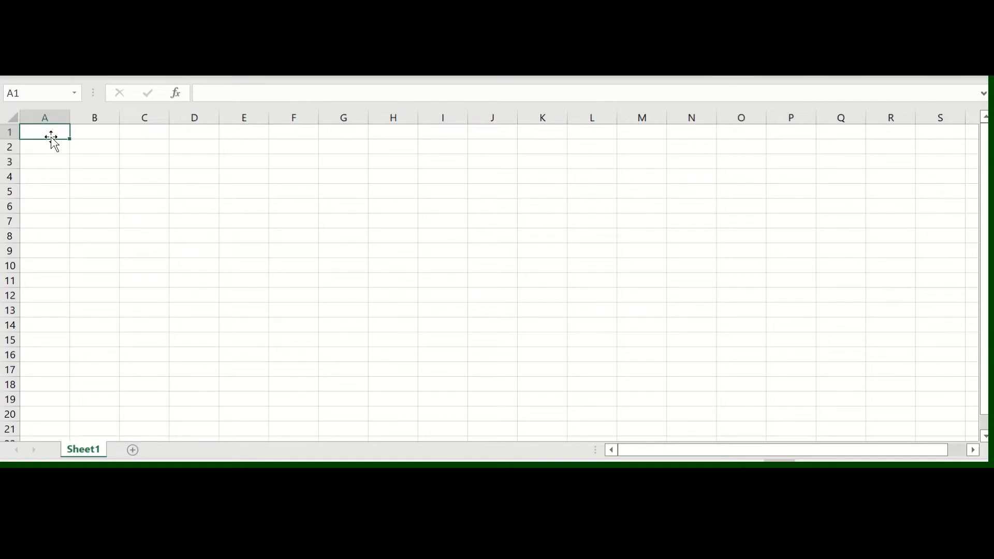
Select the entire rows 1 through 4 of the blank sheet
{"action": "key", "text": "shift+space"}
{"action": "key", "text": "shift+Down"}
{"action": "key", "text": "shift+Down"}
{"action": "key", "text": "shift+Down"}
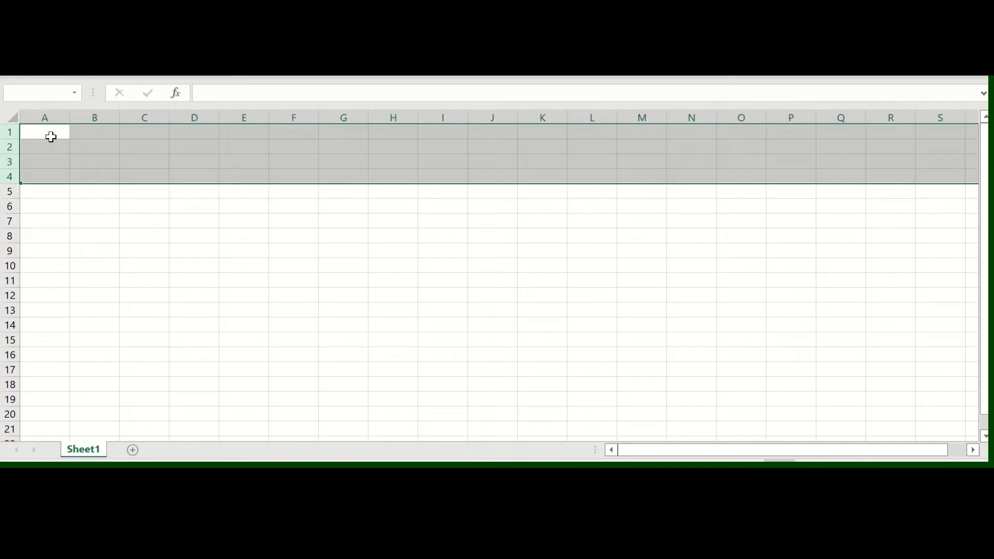
Select cells A1 through E1, and return to the single cell A1
{"action": "left_click", "coordinate": [50, 137]}
{"action": "key", "text": "Down"}
{"action": "key", "text": "Up"}
{"action": "key", "text": "shift+Right"}
{"action": "key", "text": "shift+Right"}
{"action": "key", "text": "shift+Right"}
{"action": "key", "text": "shift+Right"}
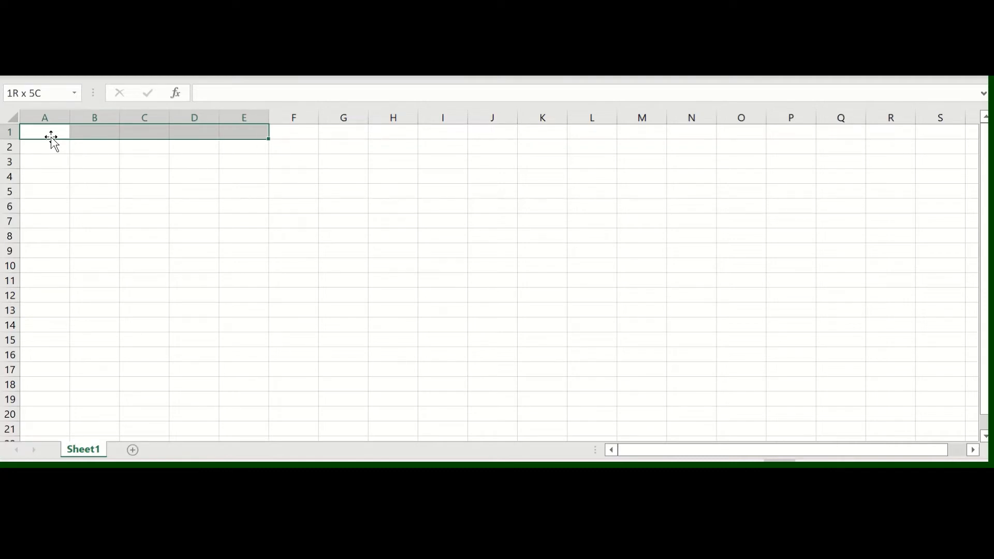
{"action": "left_click", "coordinate": [51, 136]}
{"action": "key", "text": "Down"}
{"action": "key", "text": "Up"}
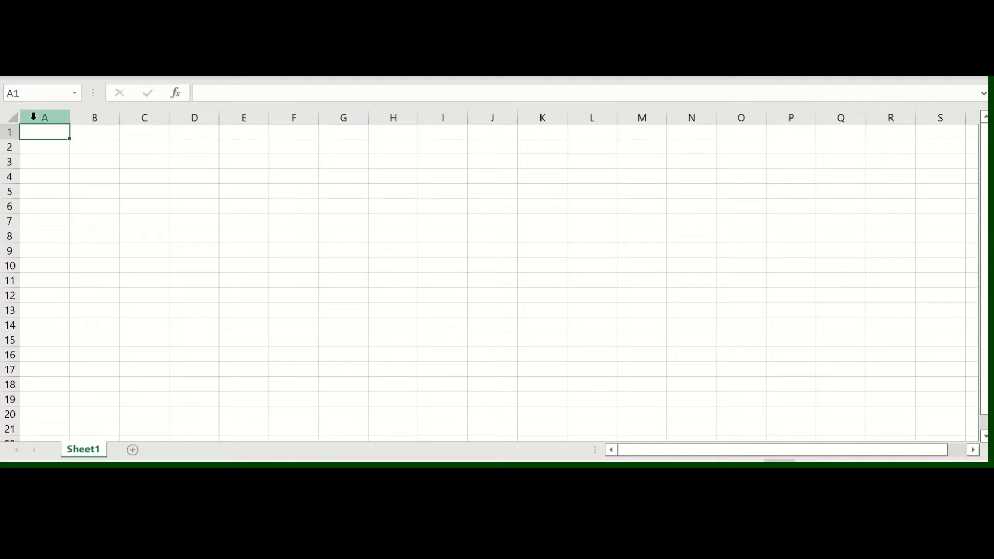
Select the entire worksheet, and clear the selection by moving to A2
{"action": "key", "text": "shift+space"}
{"action": "key", "text": "ctrl+a"}
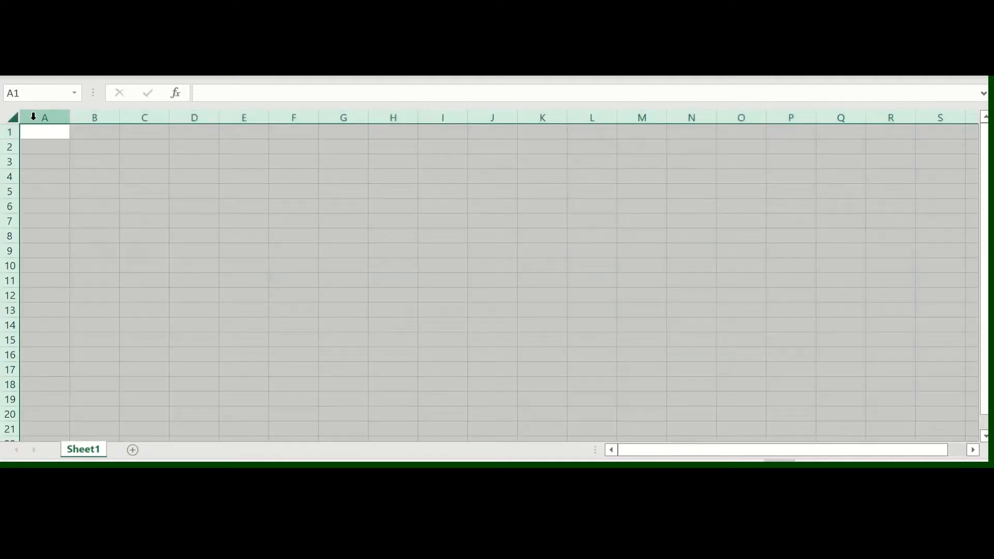
{"action": "key", "text": "Up"}
{"action": "key", "text": "Down"}
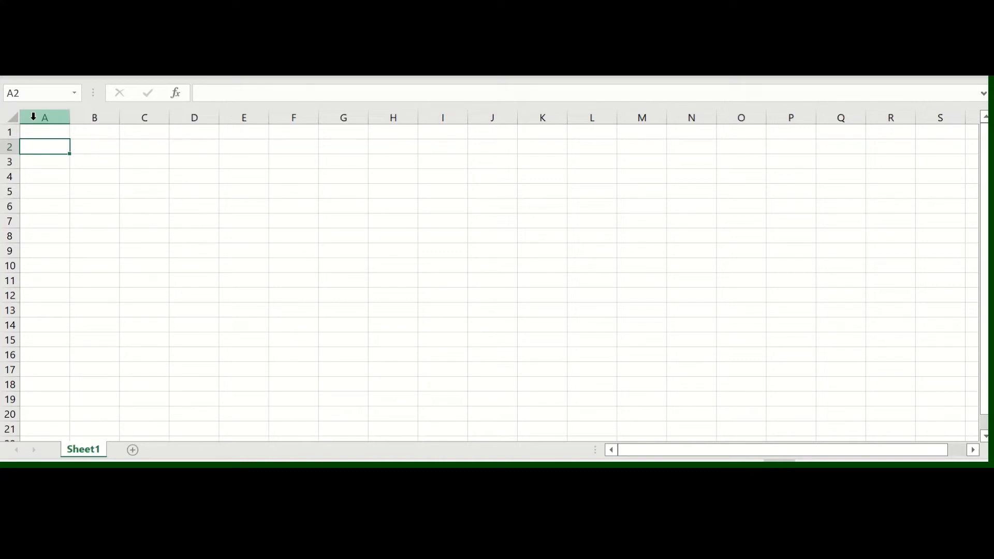
Move the active cell across row 4 from A4 to D4 and back to column A
{"action": "left_click", "coordinate": [40, 156]}
{"action": "key", "text": "Down"}
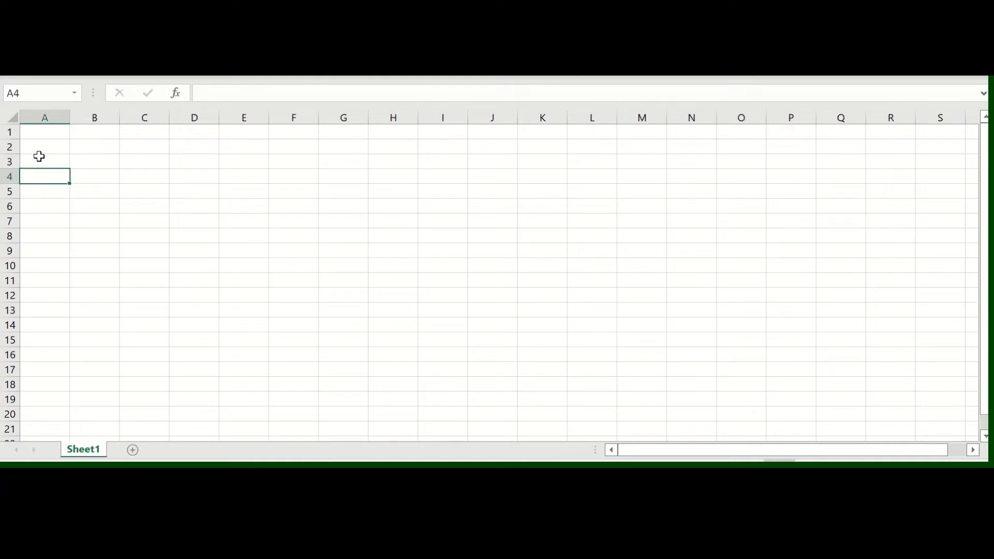
{"action": "key", "text": "Right"}
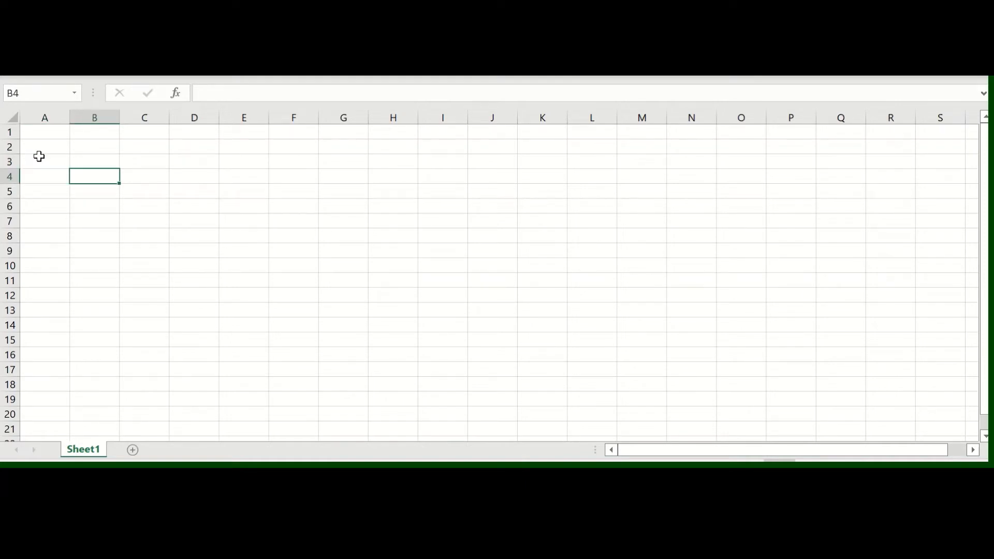
{"action": "key", "text": "Right"}
{"action": "key", "text": "Right"}
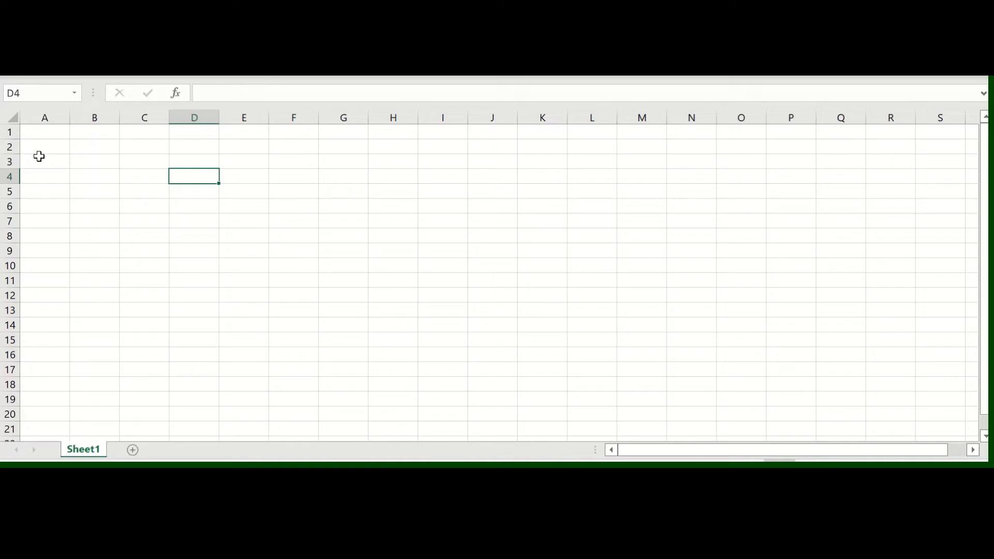
{"action": "key", "text": "Left"}
{"action": "key", "text": "Left"}
{"action": "key", "text": "Left"}
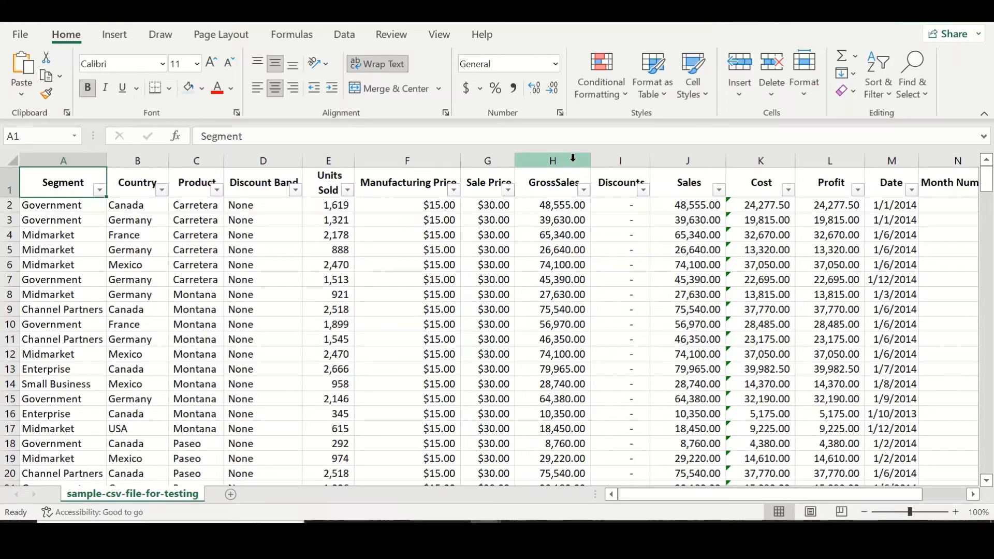
Select the Country through Units Sold columns down to the last data row, and return to the Segment header
{"action": "key", "text": "Right"}
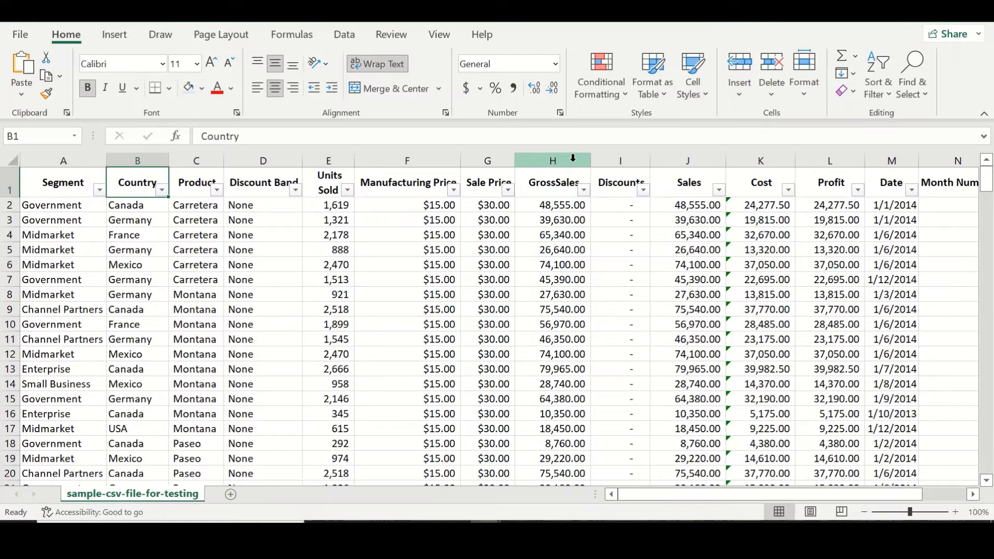
{"action": "key", "text": "shift+Right"}
{"action": "key", "text": "shift+Right"}
{"action": "key", "text": "shift+Right"}
{"action": "key", "text": "ctrl+shift+Down"}
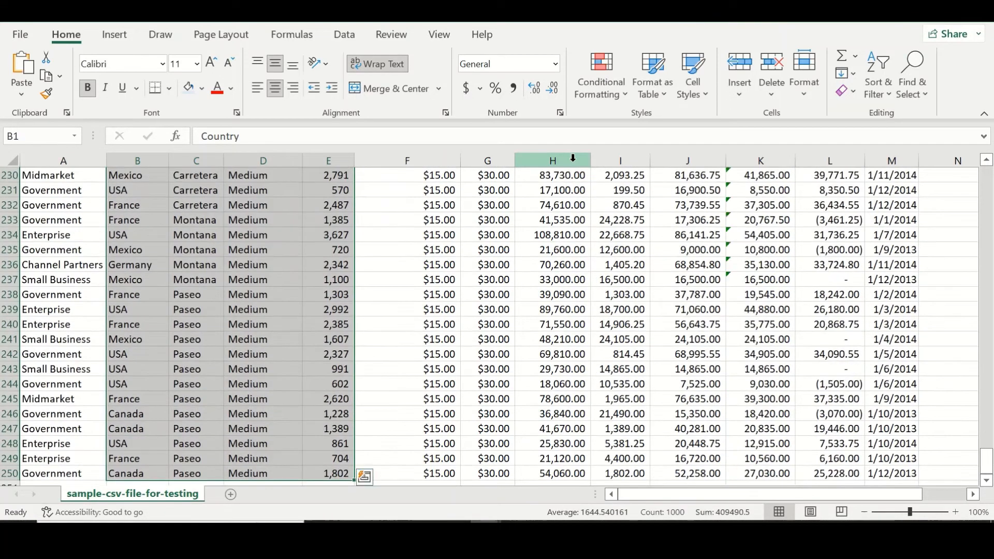
{"action": "key", "text": "ctrl+Up"}
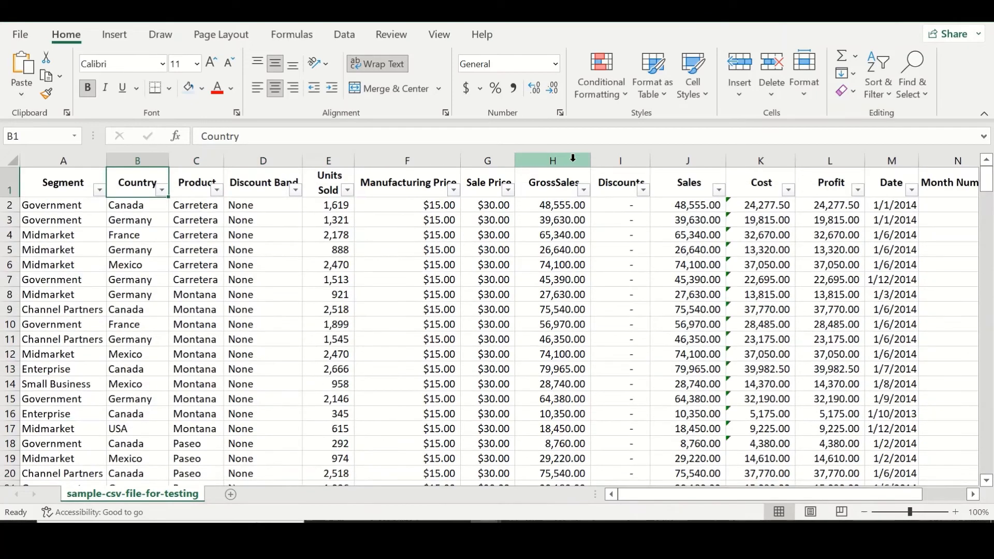
{"action": "key", "text": "Left"}
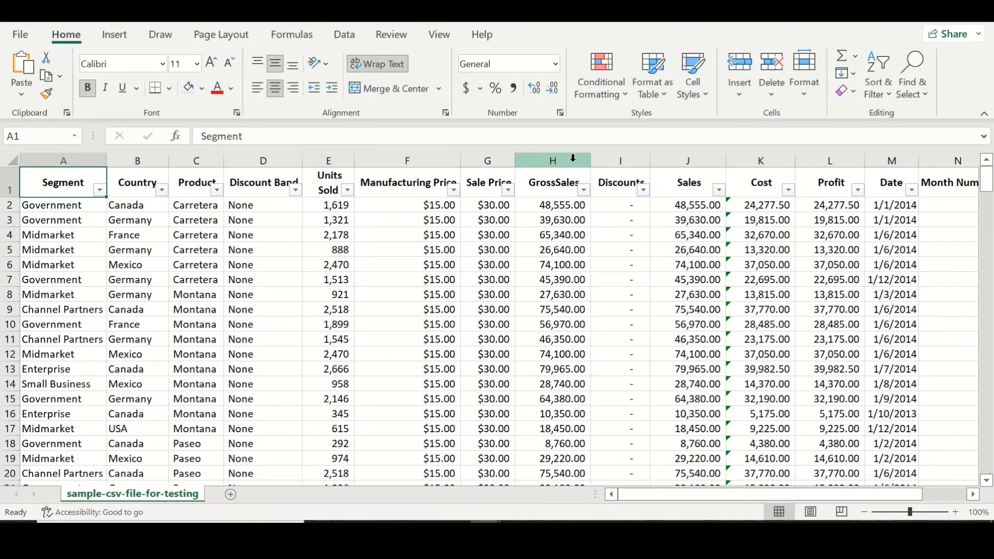
Extend a selection from the Segment header across the headers and down to the last data row, and return to A1
{"action": "key", "text": "shift+Right"}
{"action": "key", "text": "shift+Right"}
{"action": "key", "text": "shift+Right"}
{"action": "key", "text": "shift+Right"}
{"action": "key", "text": "shift+Right"}
{"action": "key", "text": "shift+Right"}
{"action": "key", "text": "shift+Right"}
{"action": "key", "text": "shift+Right"}
{"action": "key", "text": "shift+Right"}
{"action": "key", "text": "shift+Right"}
{"action": "key", "text": "shift+Right"}
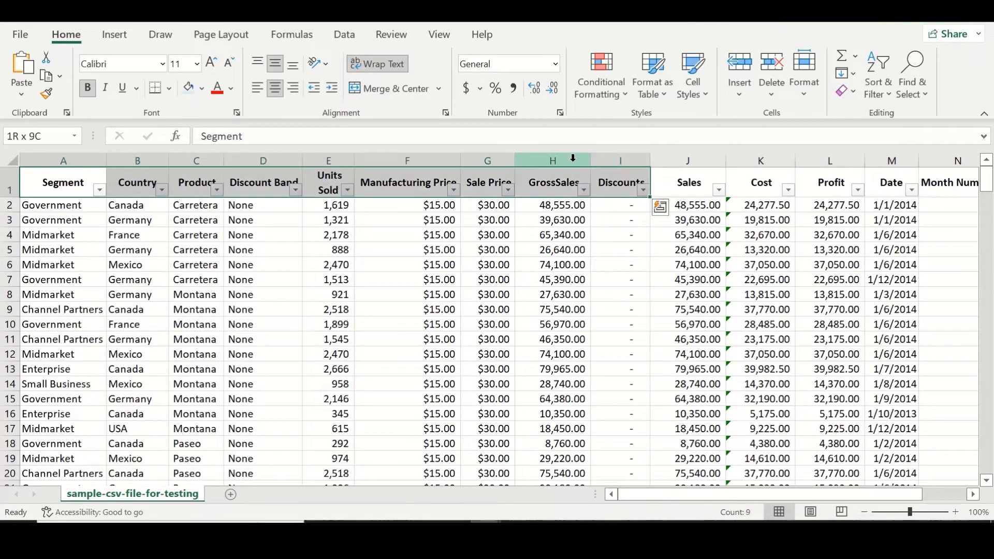
{"action": "key", "text": "ctrl+shift+Down"}
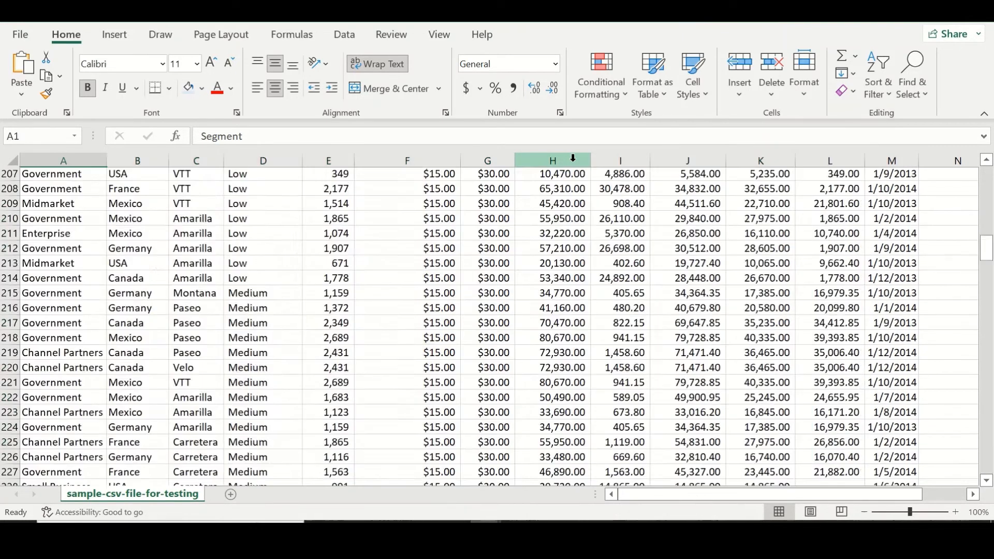
{"action": "key", "text": "ctrl+Home"}
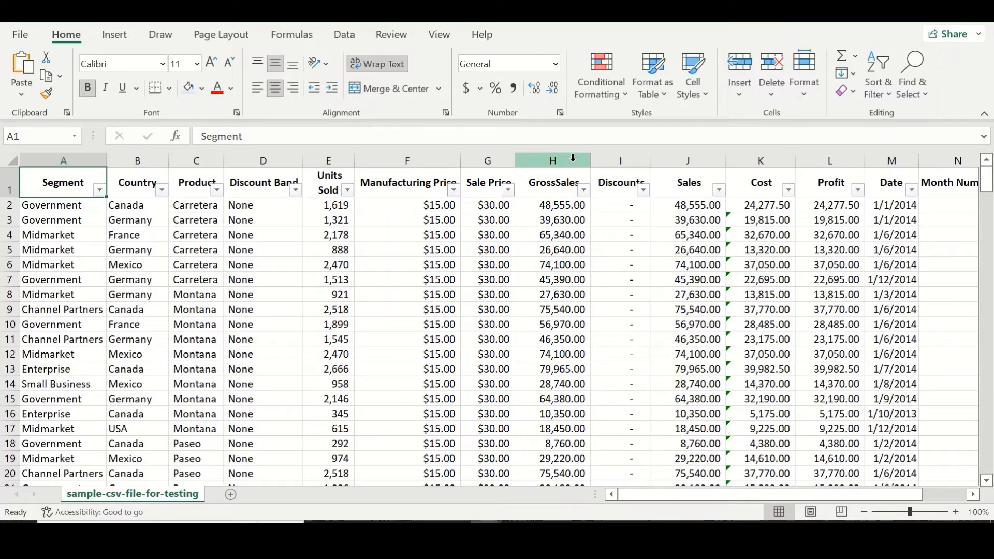
Select the Country through Units Sold columns from the headers in B1 down to E250
{"action": "key", "text": "Down"}
{"action": "key", "text": "Up"}
{"action": "key", "text": "Right"}
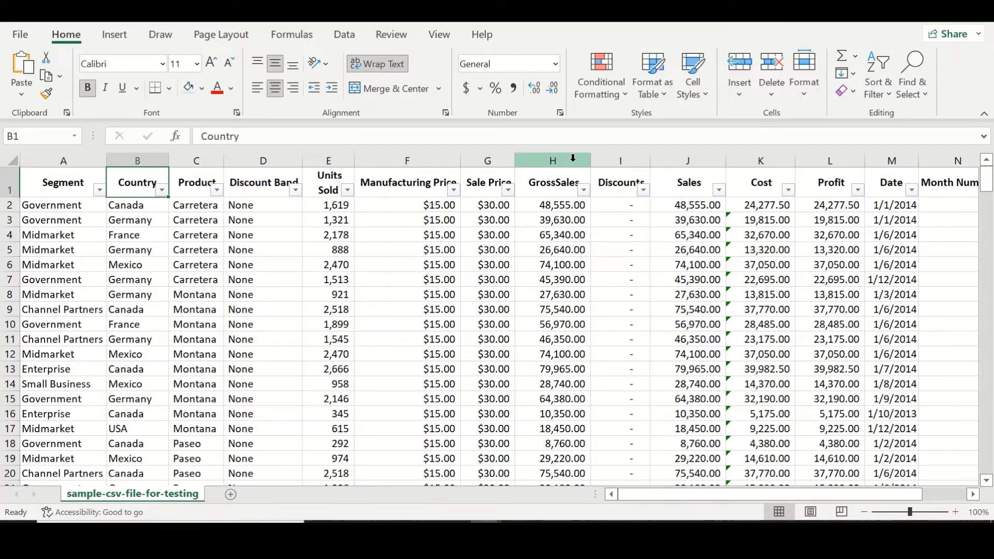
{"action": "key", "text": "shift+Right"}
{"action": "key", "text": "shift+Right"}
{"action": "key", "text": "shift+Right"}
{"action": "key", "text": "shift+Down"}
{"action": "key", "text": "shift+Down"}
{"action": "key", "text": "shift+Down"}
{"action": "key", "text": "shift+Down"}
{"action": "key", "text": "shift+Down"}
{"action": "key", "text": "shift+Down"}
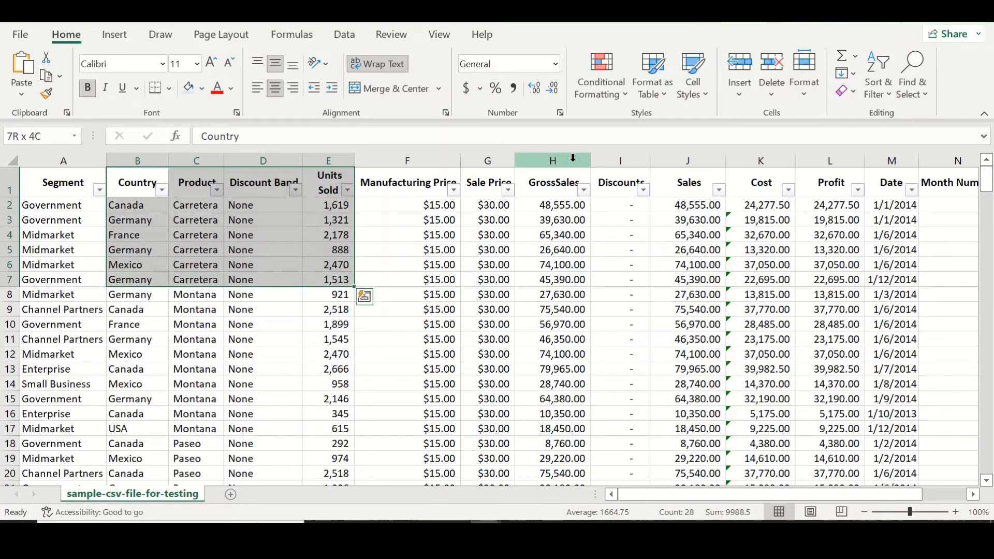
{"action": "key", "text": "ctrl+shift+Down"}
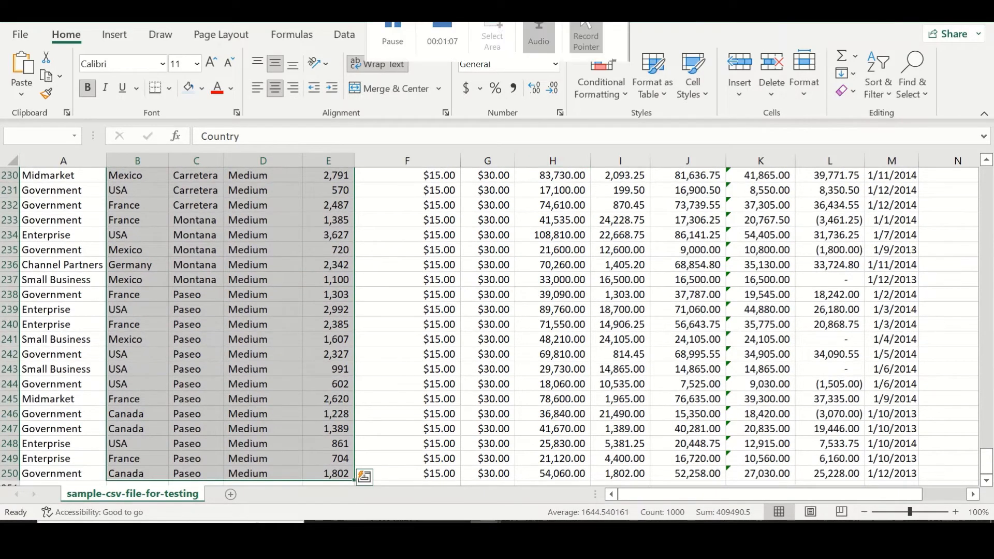
Insert a histogram chart from the selected Country through Units Sold data
{"action": "left_click", "coordinate": [118, 41]}
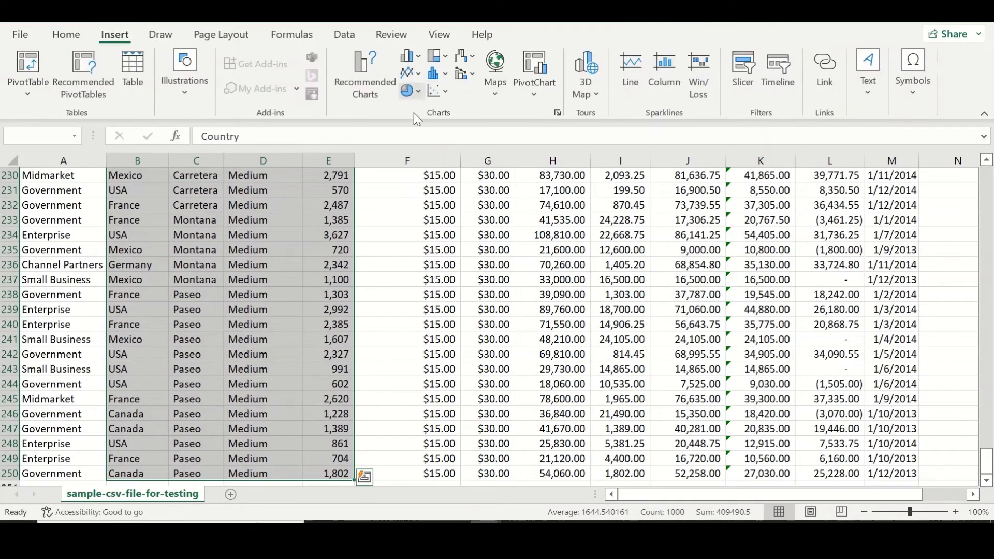
{"action": "left_click", "coordinate": [445, 73]}
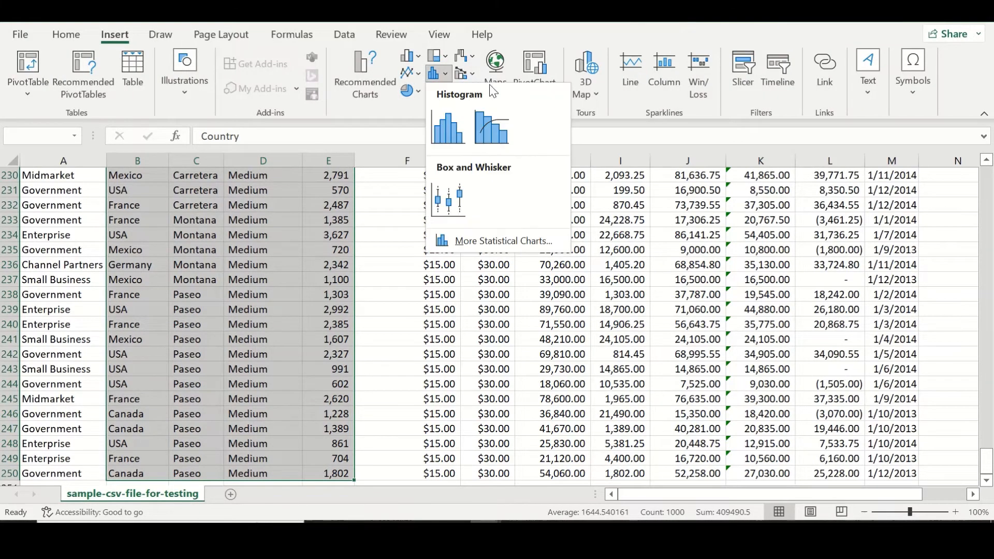
{"action": "left_click", "coordinate": [451, 128]}
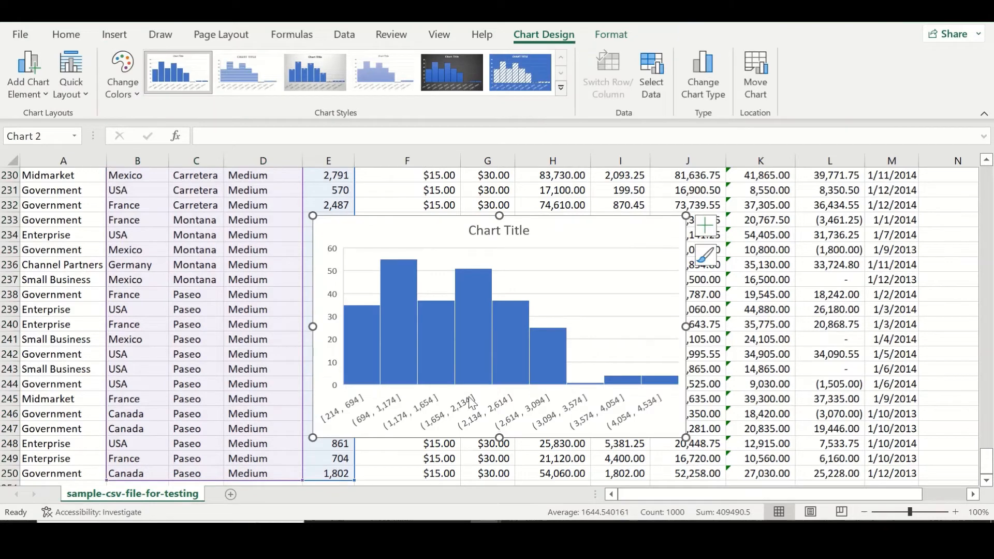
Format the histogram's horizontal axis so that its bins are set By Category
{"action": "left_click", "coordinate": [457, 418]}
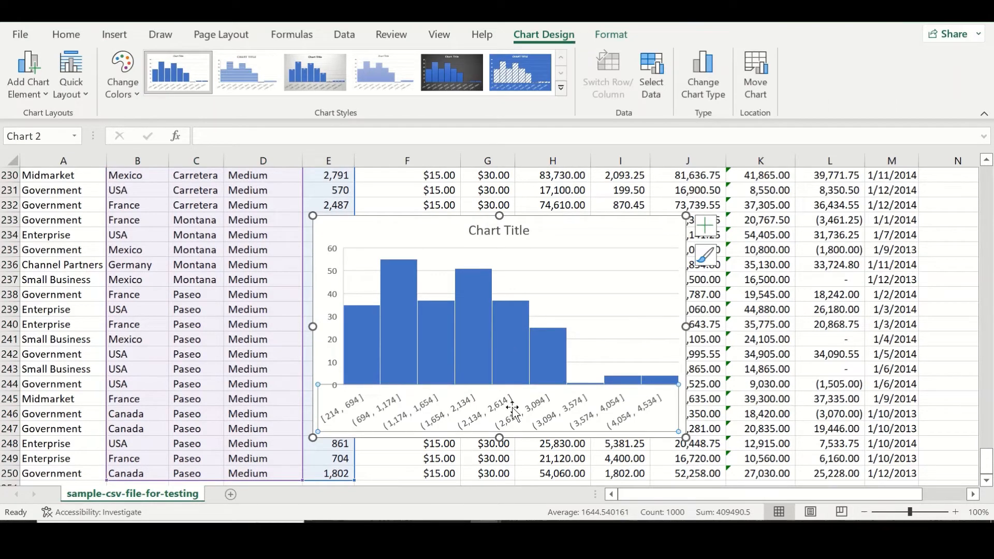
{"action": "right_click", "coordinate": [512, 434]}
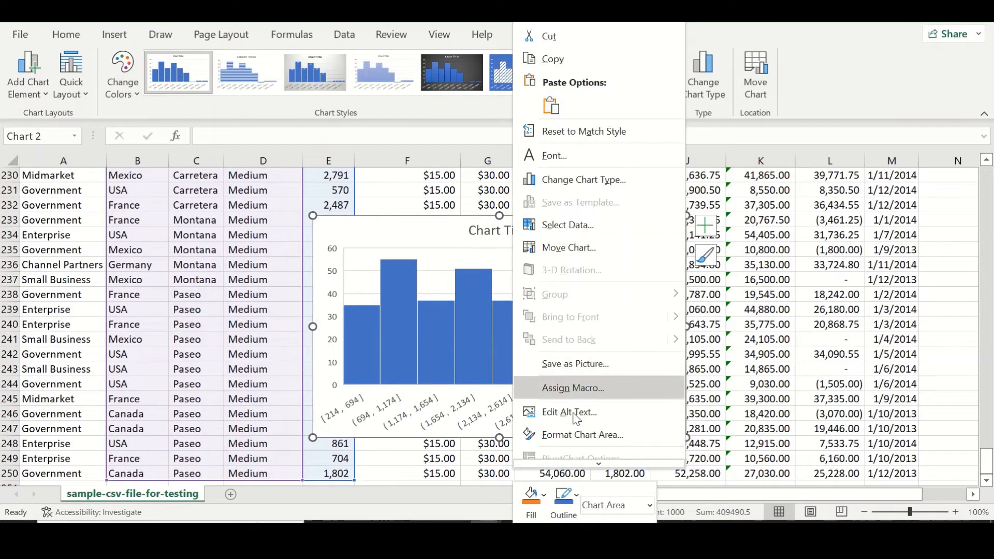
{"action": "left_click", "coordinate": [443, 398]}
{"action": "left_click", "coordinate": [420, 420]}
{"action": "right_click", "coordinate": [419, 419]}
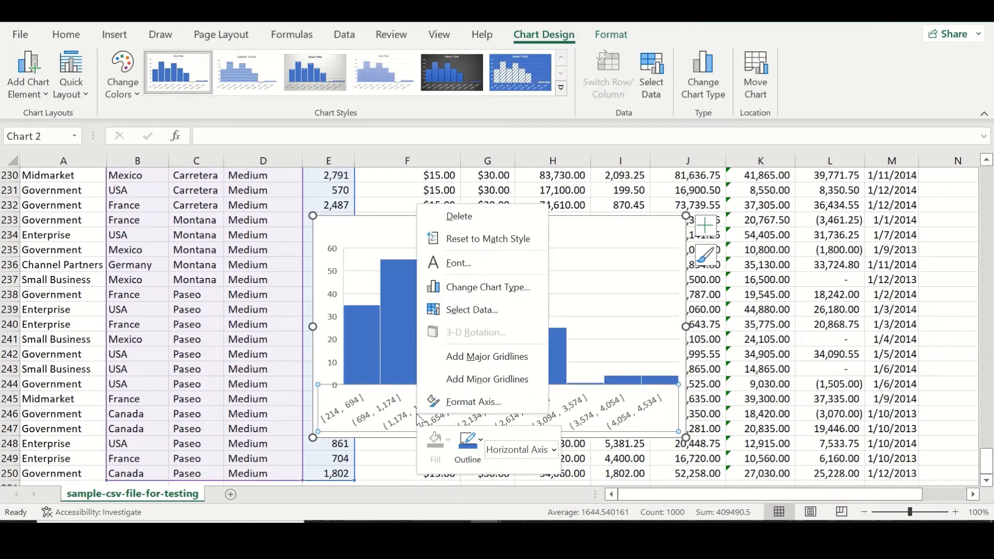
{"action": "left_click", "coordinate": [474, 397]}
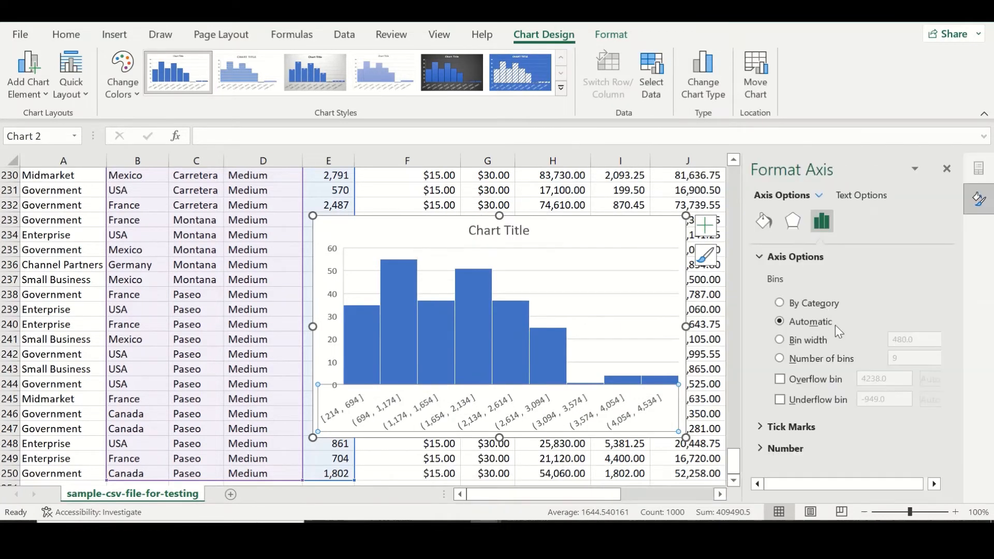
{"action": "left_click", "coordinate": [780, 304]}
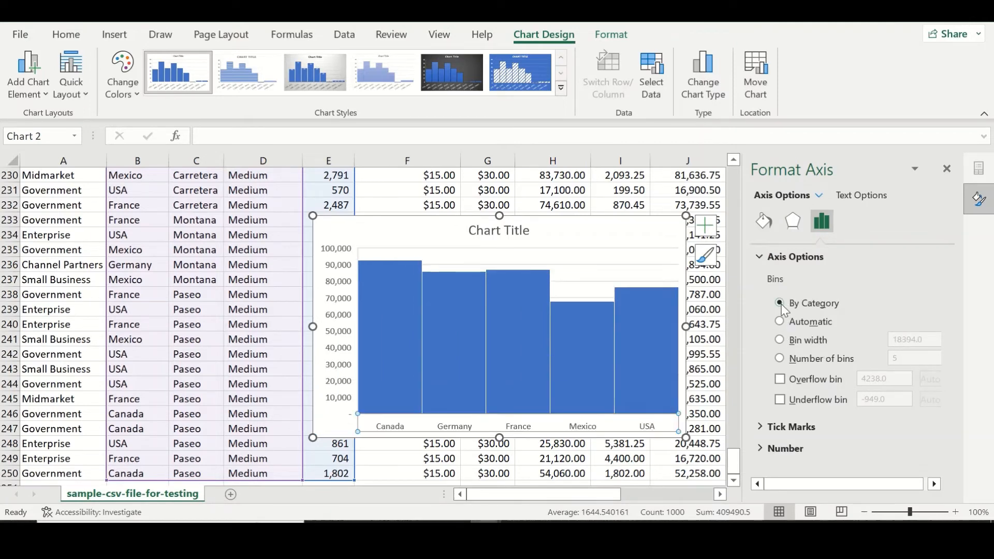
Set the minimum bound of the chart's vertical axis to 40000
{"action": "left_click", "coordinate": [349, 333]}
{"action": "left_click", "coordinate": [874, 294]}
{"action": "type", "text": "40000"}
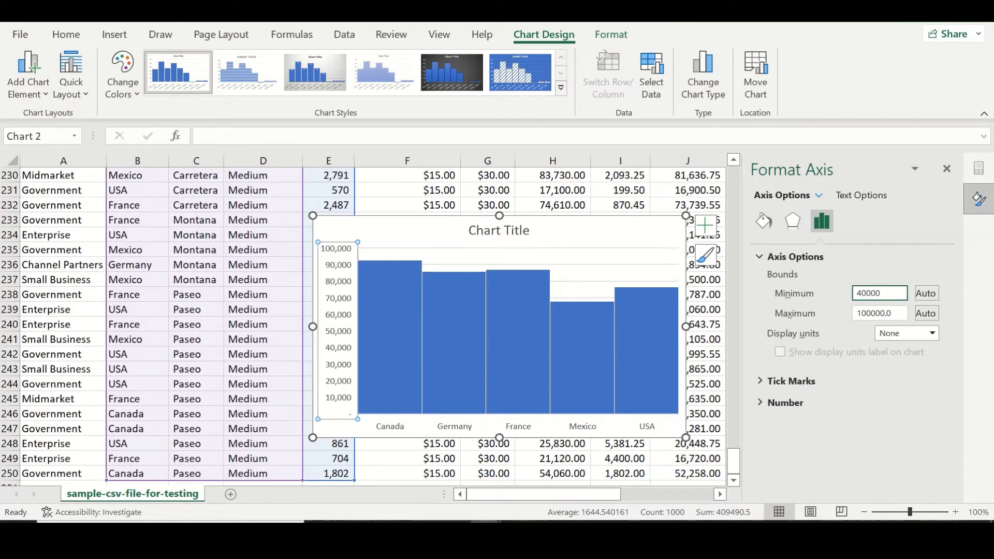
{"action": "key", "text": "Return"}
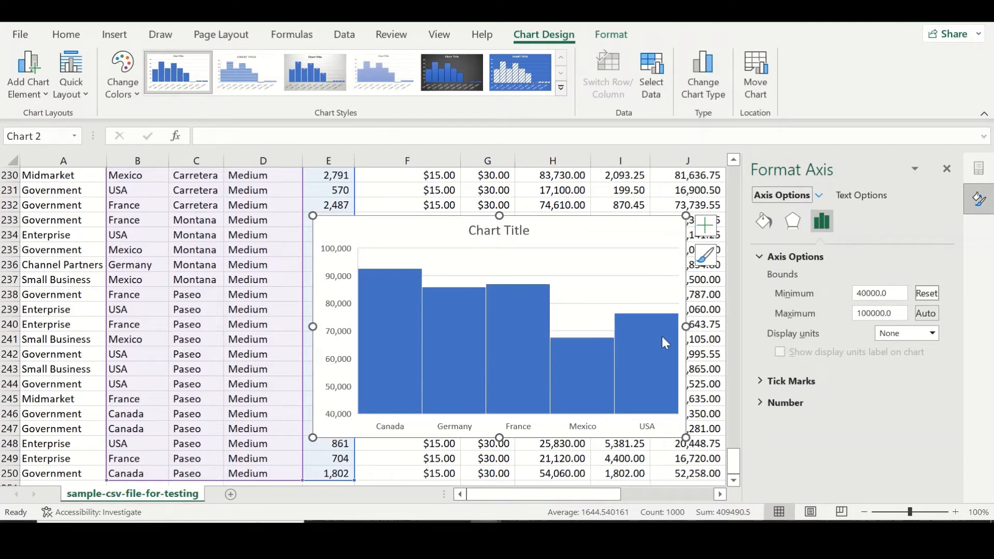
Set the gap width of the chart's Units Sold series to 120%
{"action": "left_click", "coordinate": [553, 361]}
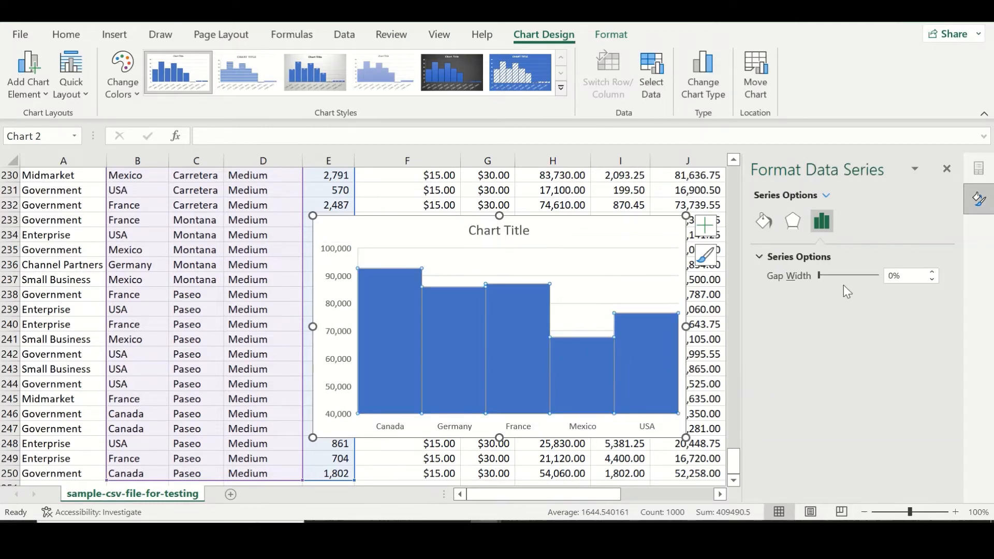
{"action": "left_click_drag", "start_coordinate": [818, 272], "coordinate": [831, 277]}
Add data labels to all the bars of the Units Sold series
{"action": "left_click", "coordinate": [576, 362]}
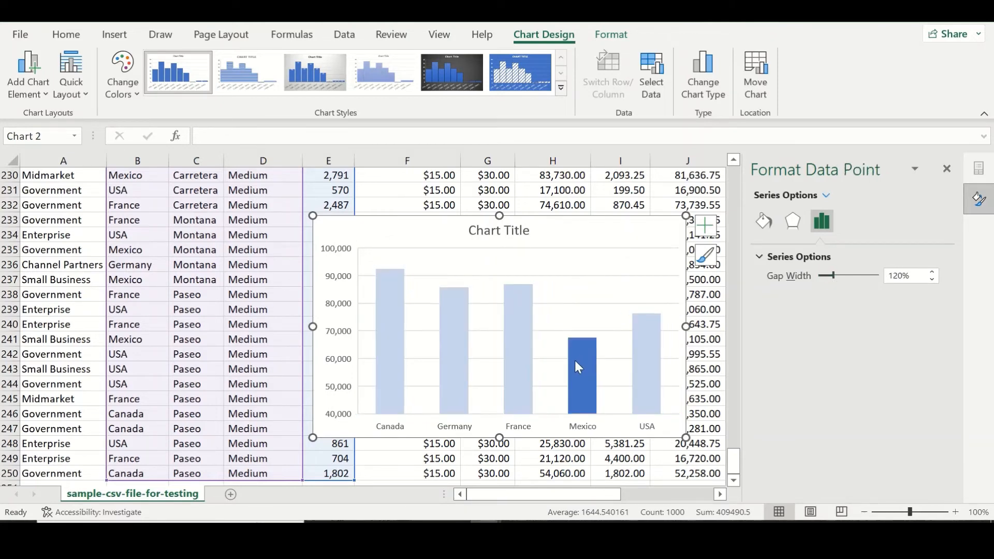
{"action": "right_click", "coordinate": [576, 362]}
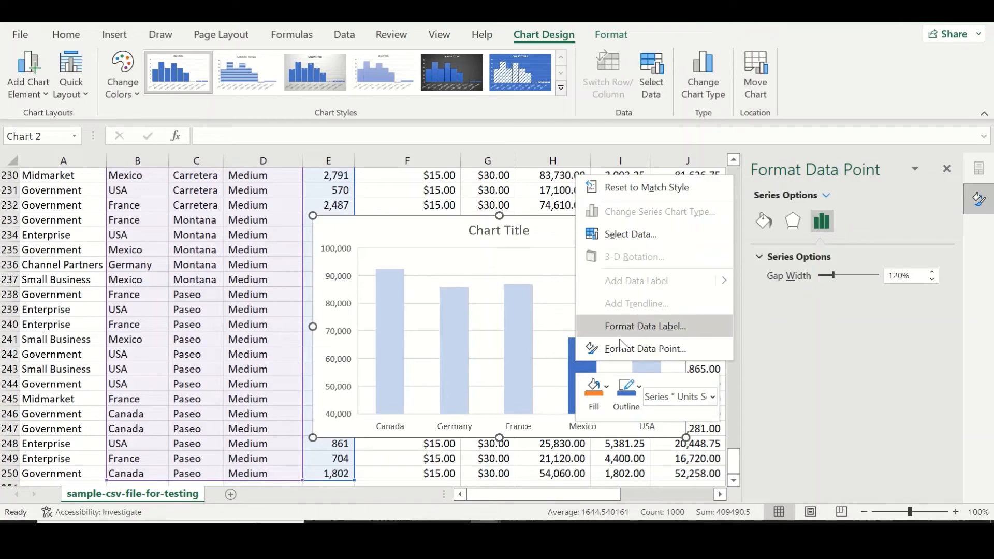
{"action": "left_click", "coordinate": [577, 365]}
{"action": "left_click", "coordinate": [576, 365]}
{"action": "right_click", "coordinate": [576, 365]}
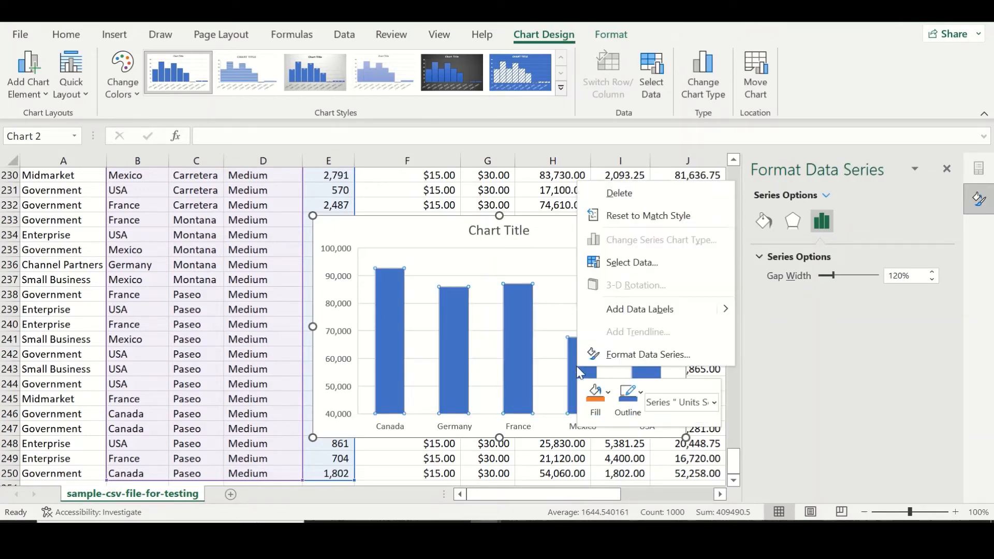
{"action": "left_click", "coordinate": [631, 315]}
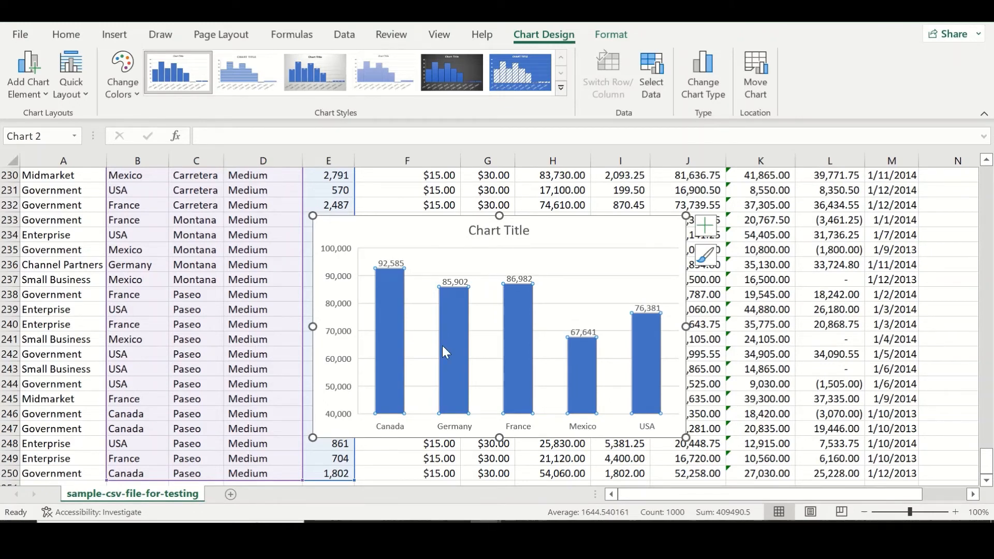
{"action": "mouse_move", "coordinate": [455, 333]}
{"action": "mouse_move", "coordinate": [530, 352]}
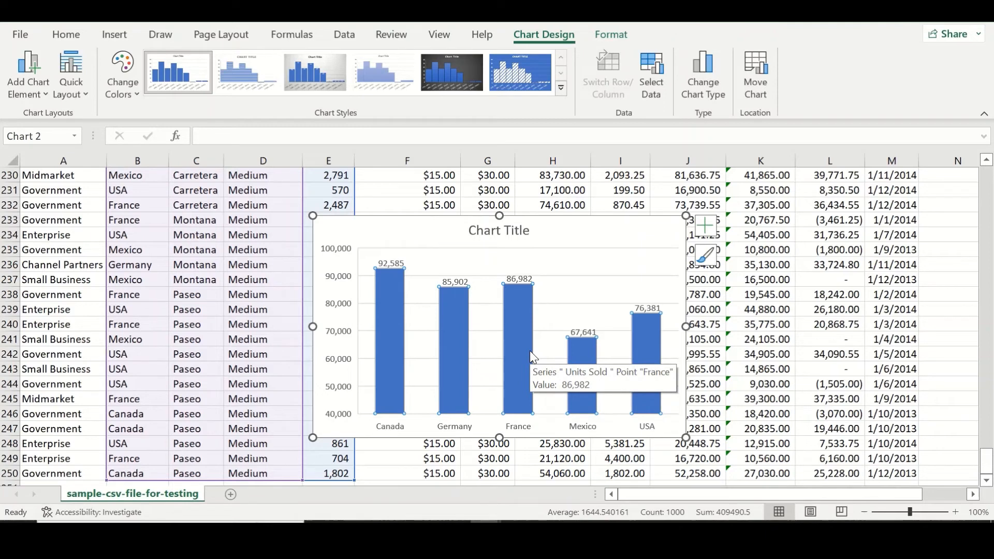
Delete the units-sold histogram from the worksheet
{"action": "left_click", "coordinate": [615, 243]}
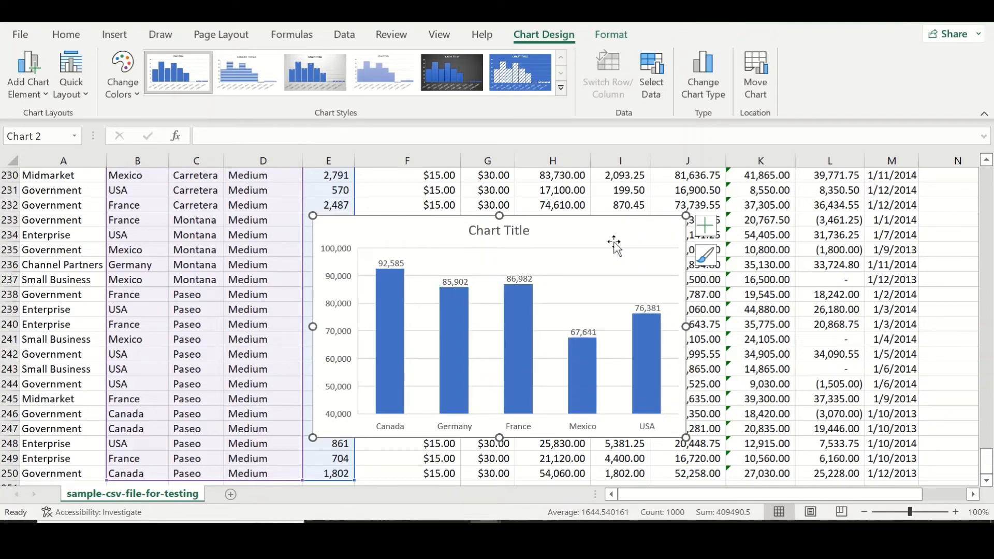
{"action": "left_click", "coordinate": [810, 294]}
{"action": "left_click", "coordinate": [611, 241]}
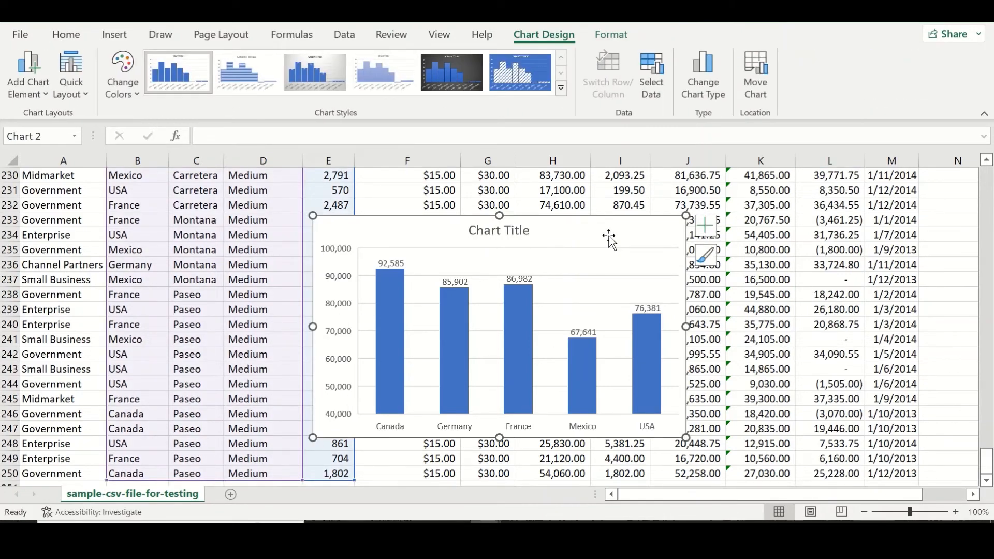
{"action": "key", "text": "Delete"}
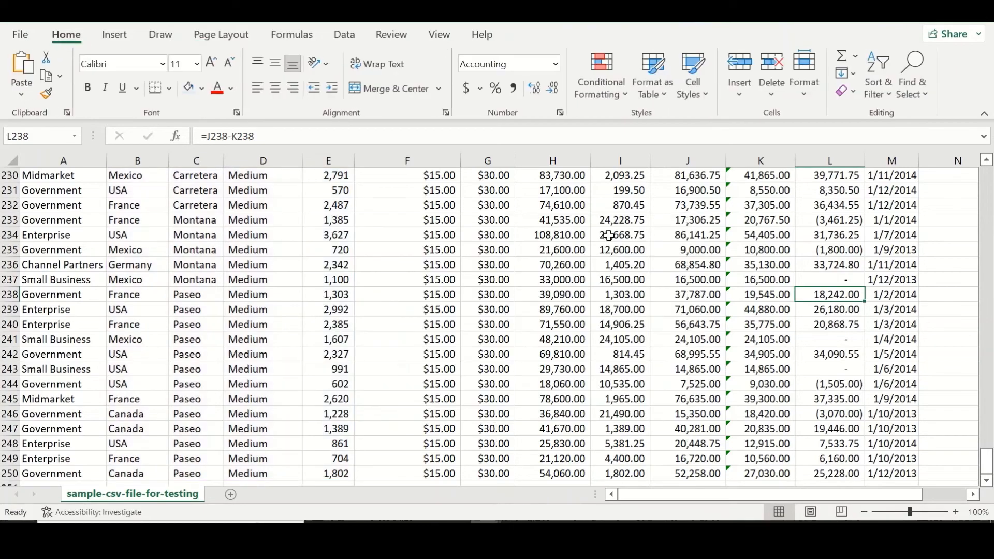
Create a PivotTable on a new worksheet from the sales data range A1:L250, covering the Segment through Profit columns
{"action": "key", "text": "Up"}
{"action": "key", "text": "Up"}
{"action": "key", "text": "ctrl+Up"}
{"action": "key", "text": "Left"}
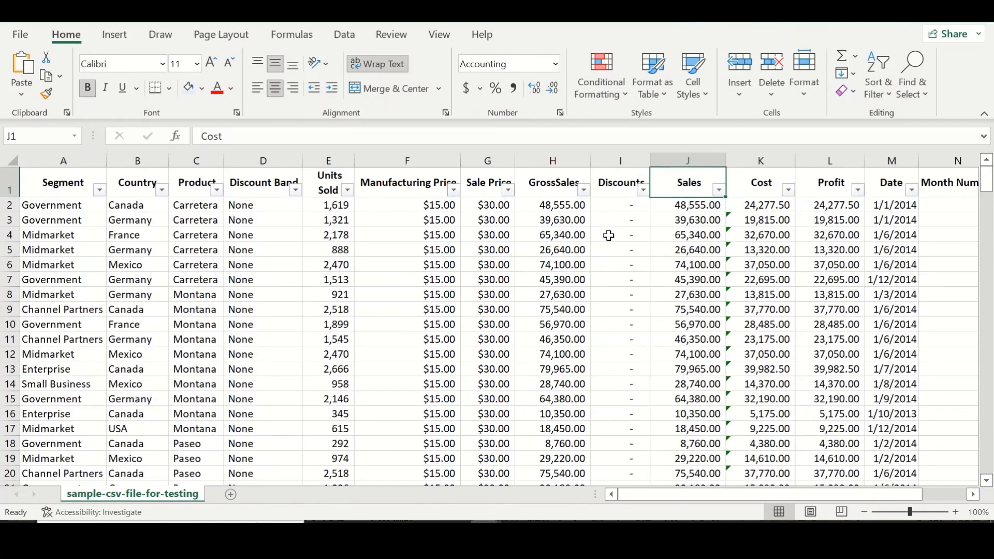
{"action": "key", "text": "Home"}
{"action": "key", "text": "shift+Right"}
{"action": "key", "text": "shift+Right"}
{"action": "key", "text": "shift+Right"}
{"action": "key", "text": "shift+Right"}
{"action": "key", "text": "shift+Right"}
{"action": "key", "text": "shift+Right"}
{"action": "key", "text": "shift+Right"}
{"action": "key", "text": "shift+Right"}
{"action": "key", "text": "shift+Right"}
{"action": "key", "text": "shift+Right"}
{"action": "key", "text": "shift+Right"}
{"action": "key", "text": "shift+Right"}
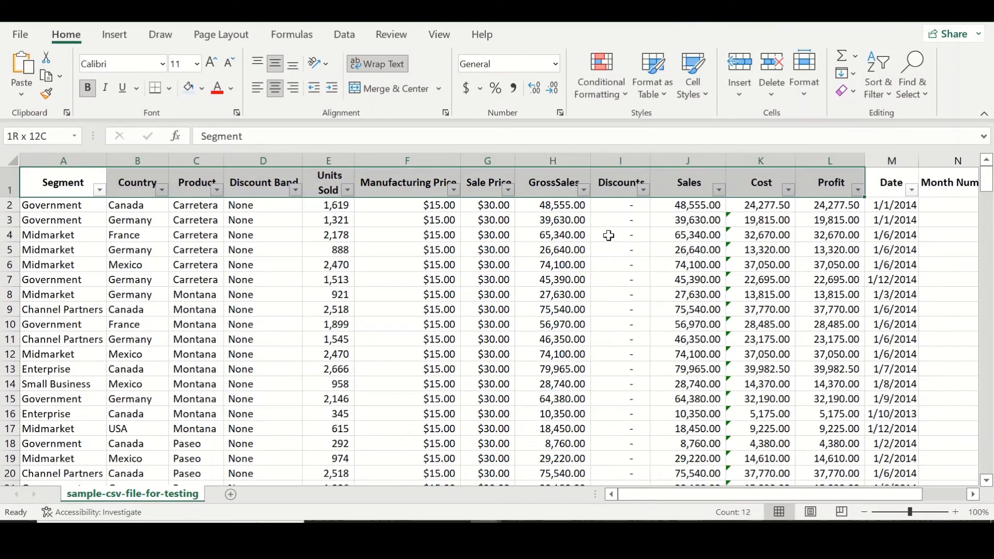
{"action": "key", "text": "shift+Left"}
{"action": "key", "text": "shift+Down"}
{"action": "key", "text": "shift+Down"}
{"action": "key", "text": "shift+Down"}
{"action": "key", "text": "shift+Down"}
{"action": "key", "text": "ctrl+shift+Down"}
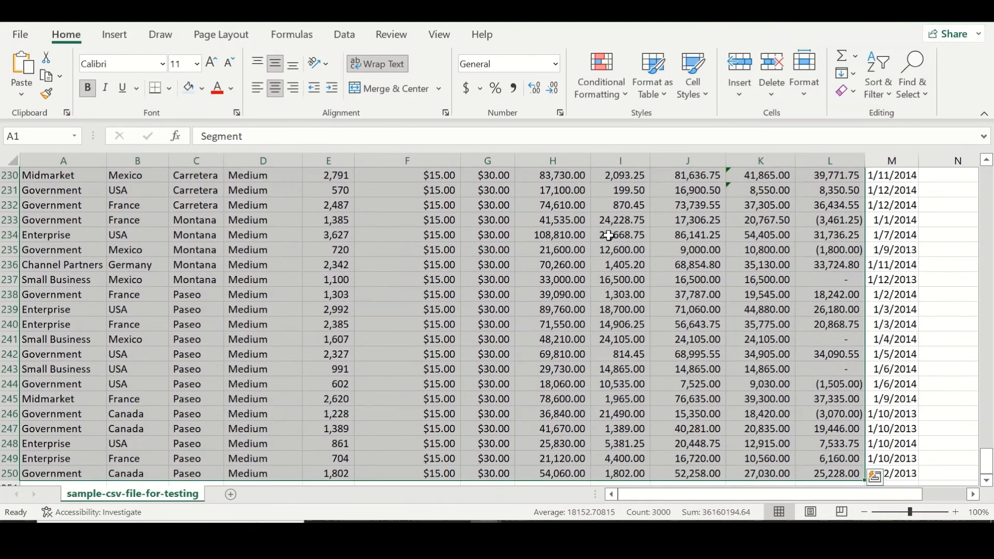
{"action": "key", "text": "alt+n"}
{"action": "key", "text": "v"}
{"action": "key", "text": "t"}
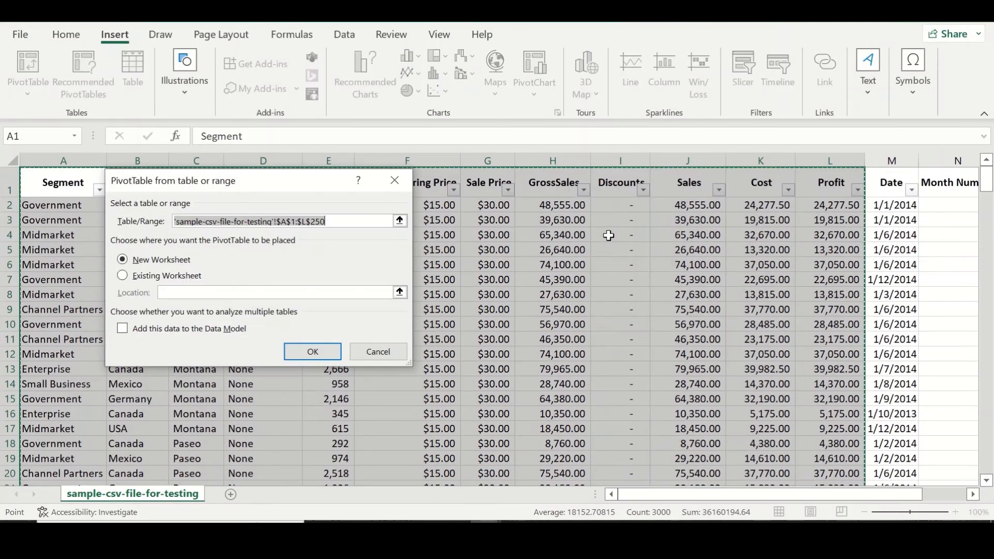
{"action": "key", "text": "Return"}
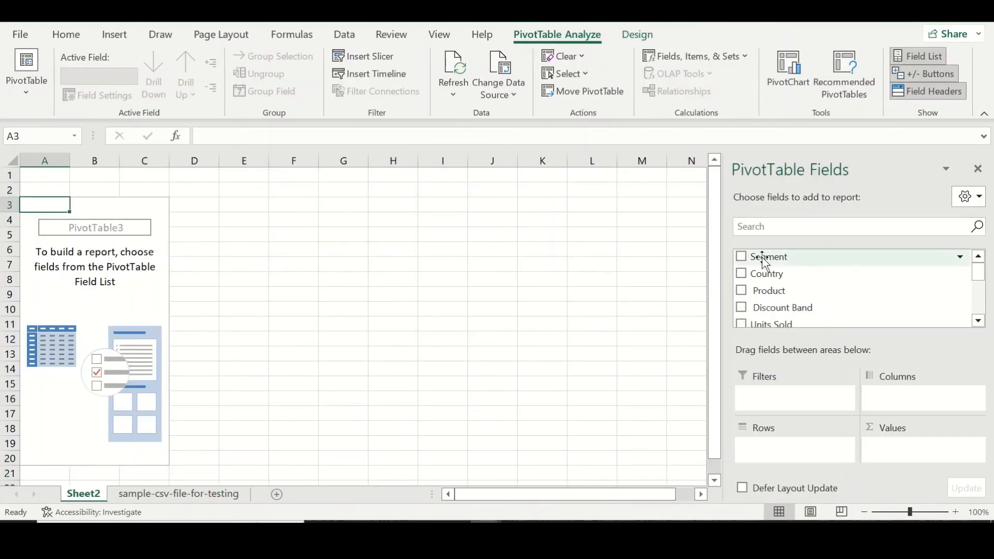
Add Segment as the PivotTable's row field and Profit as its summed value field
{"action": "left_click", "coordinate": [744, 258]}
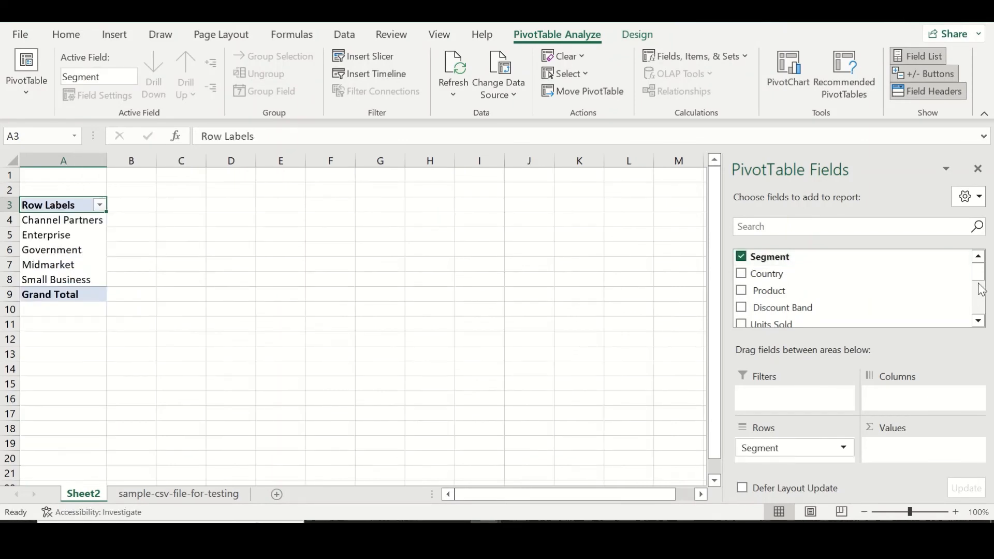
{"action": "left_click_drag", "start_coordinate": [982, 283], "coordinate": [982, 316]}
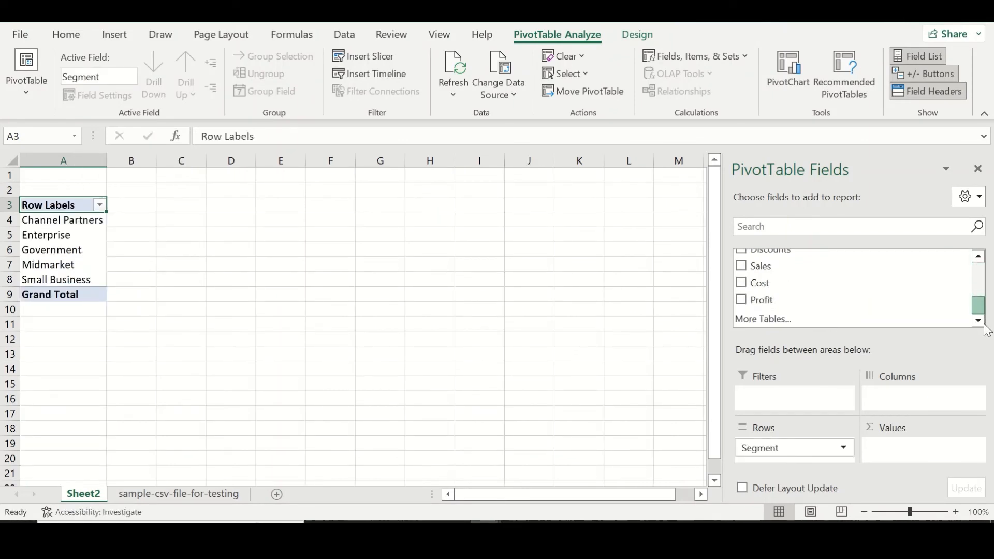
{"action": "left_click", "coordinate": [741, 300]}
Sort the PivotTable's Sum of Profit values from largest to smallest
{"action": "left_click", "coordinate": [154, 240]}
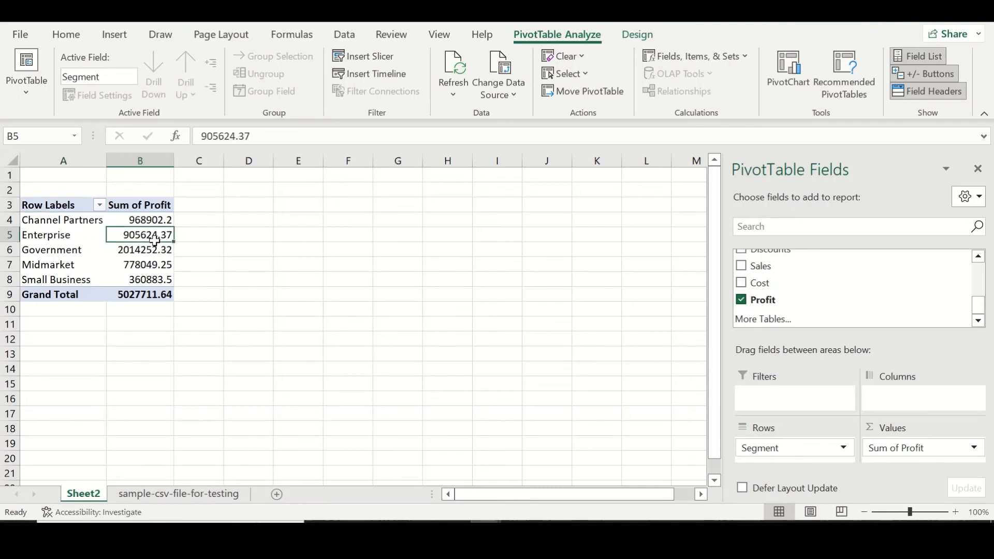
{"action": "right_click", "coordinate": [152, 236]}
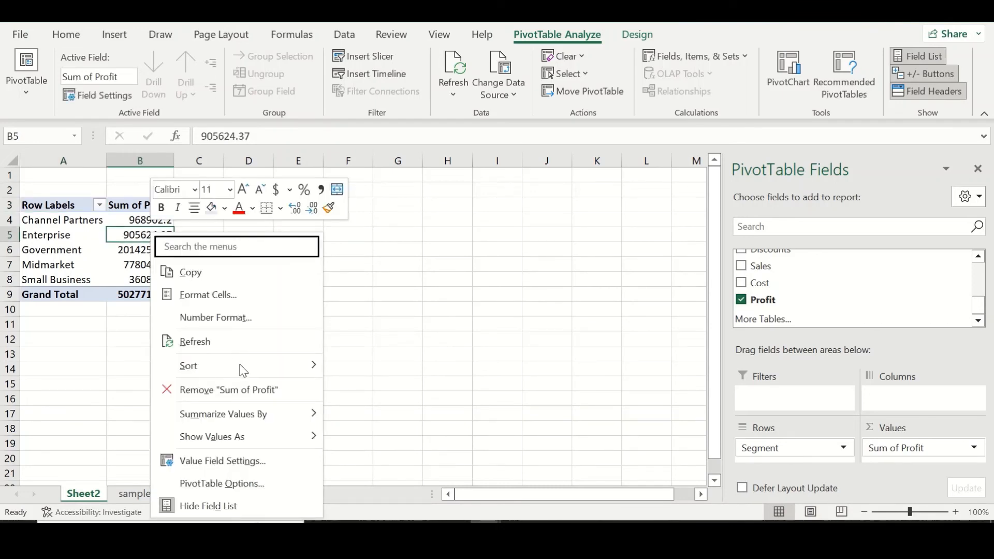
{"action": "mouse_move", "coordinate": [241, 366]}
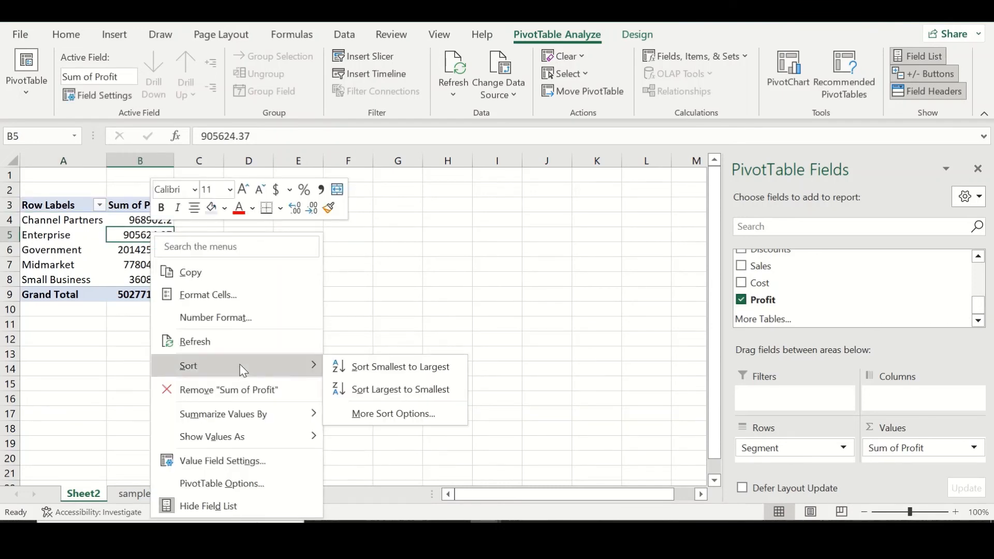
{"action": "left_click", "coordinate": [381, 394]}
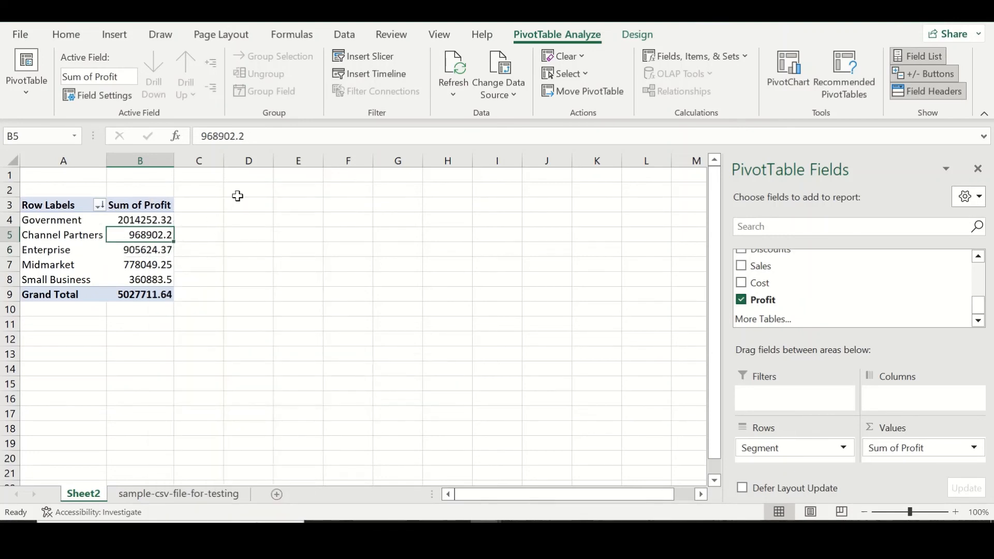
Apply the comma number style to the whole Sum of Profit column
{"action": "key", "text": "ctrl+space"}
{"action": "key", "text": "alt+h"}
{"action": "key", "text": "k"}
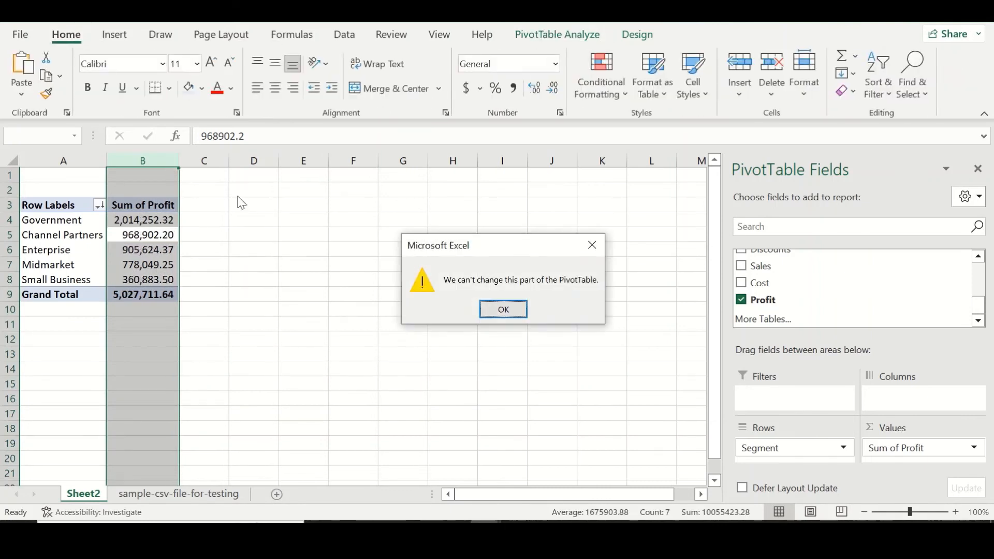
{"action": "key", "text": "Return"}
Decrease the decimals of the profit values in B4:B9 until they show as whole numbers
{"action": "key", "text": "Down"}
{"action": "key", "text": "Up"}
{"action": "key", "text": "Up"}
{"action": "key", "text": "ctrl+shift+Down"}
{"action": "key", "text": "alt+h"}
{"action": "key", "text": "9"}
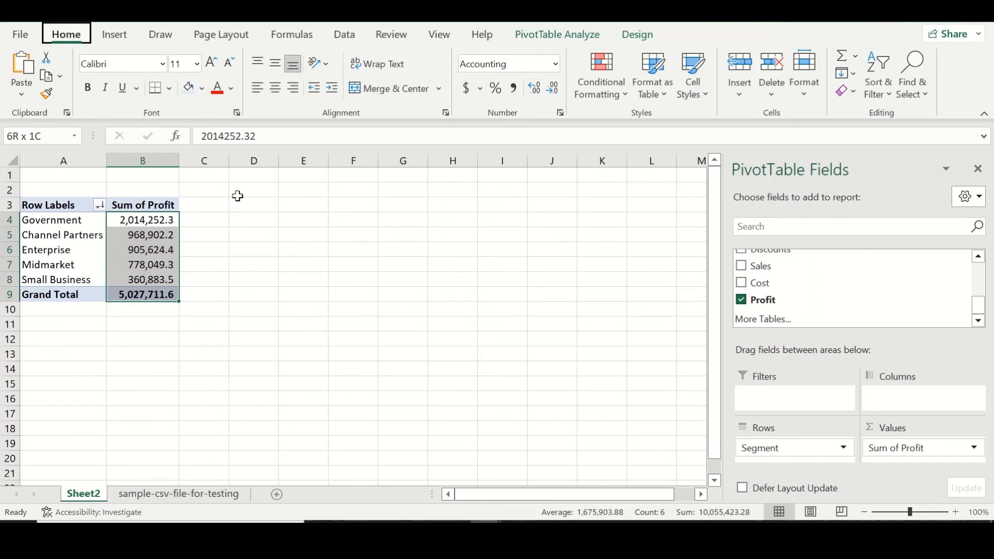
{"action": "key", "text": "F4"}
{"action": "key", "text": "Left"}
{"action": "key", "text": "Right"}
{"action": "key", "text": "Right"}
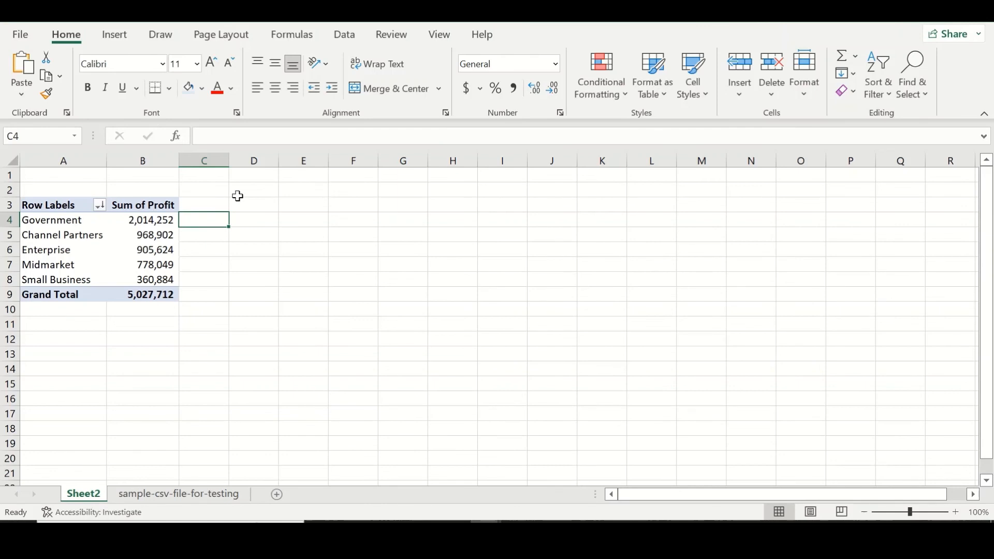
{"action": "key", "text": "Left"}
{"action": "key", "text": "Left"}
{"action": "key", "text": "Right"}
{"action": "key", "text": "Right"}
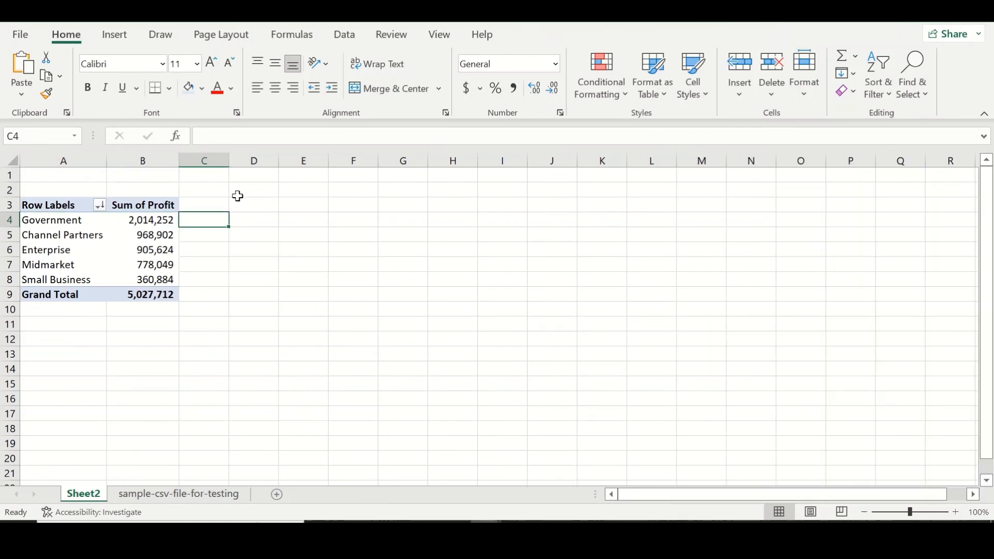